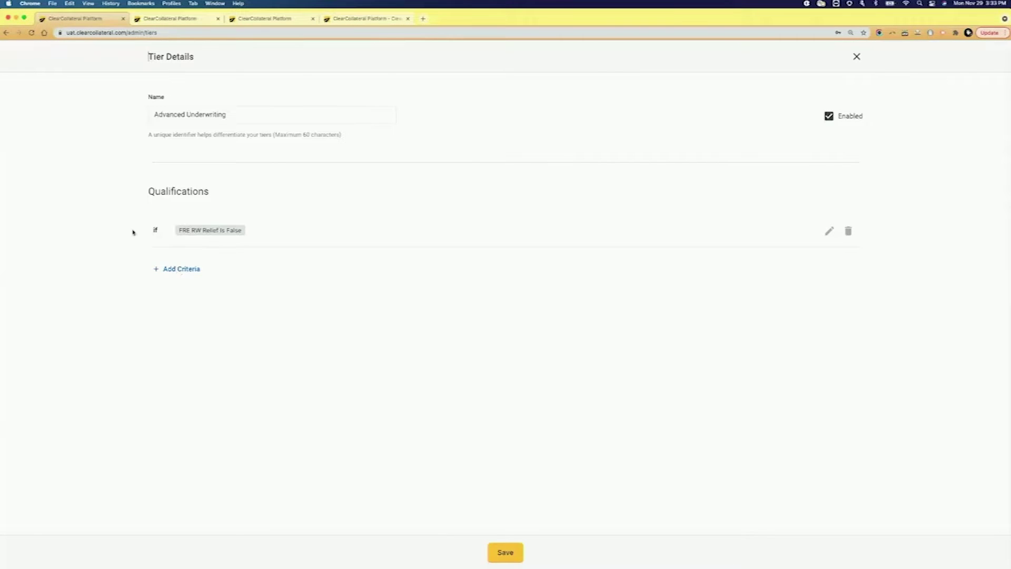
Step: Begin a new criterion for Advanced Underwriting, then cancel it without choosing a field
left_click(166, 269)
left_click(216, 274)
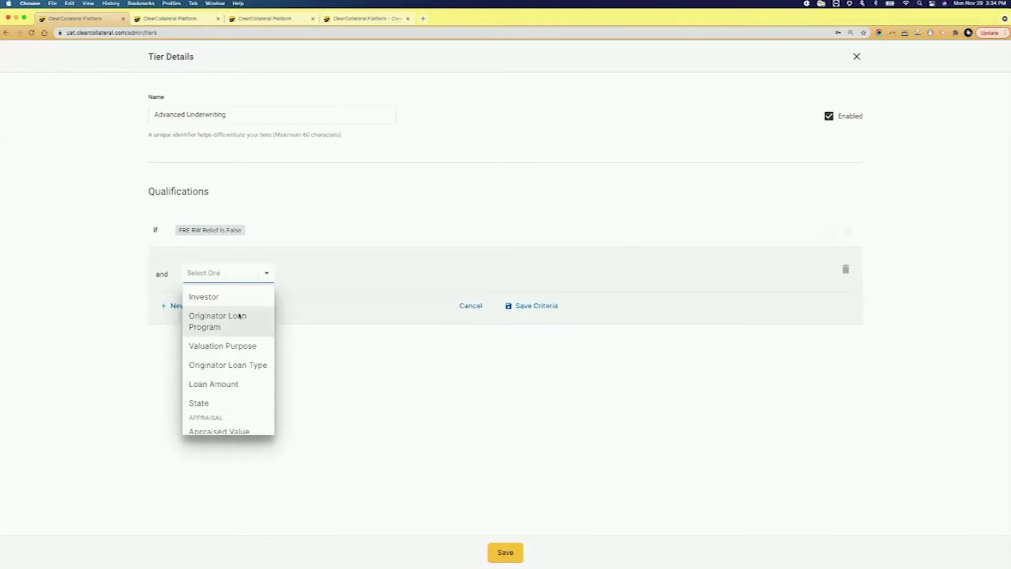
left_click(603, 299)
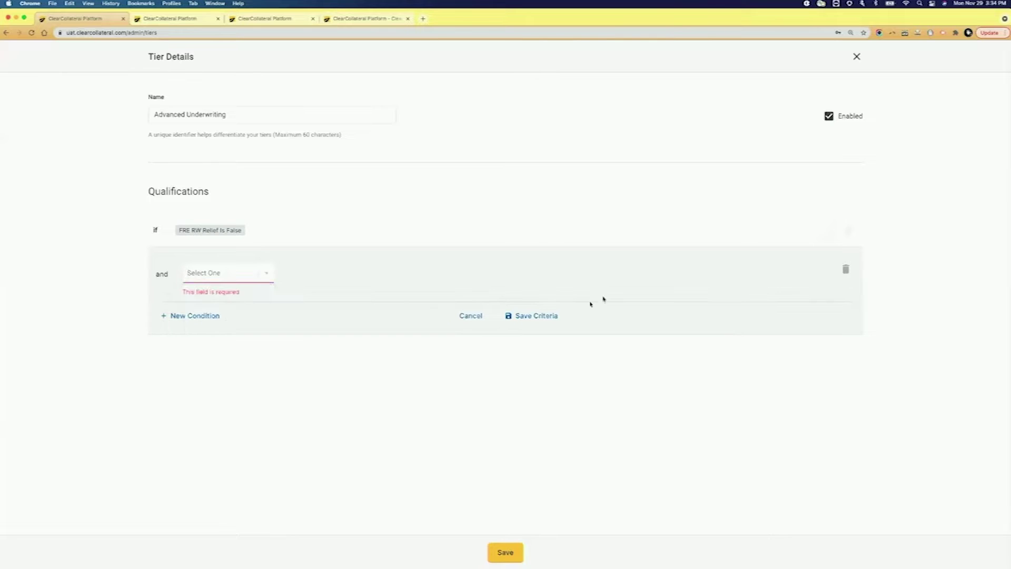
left_click(470, 315)
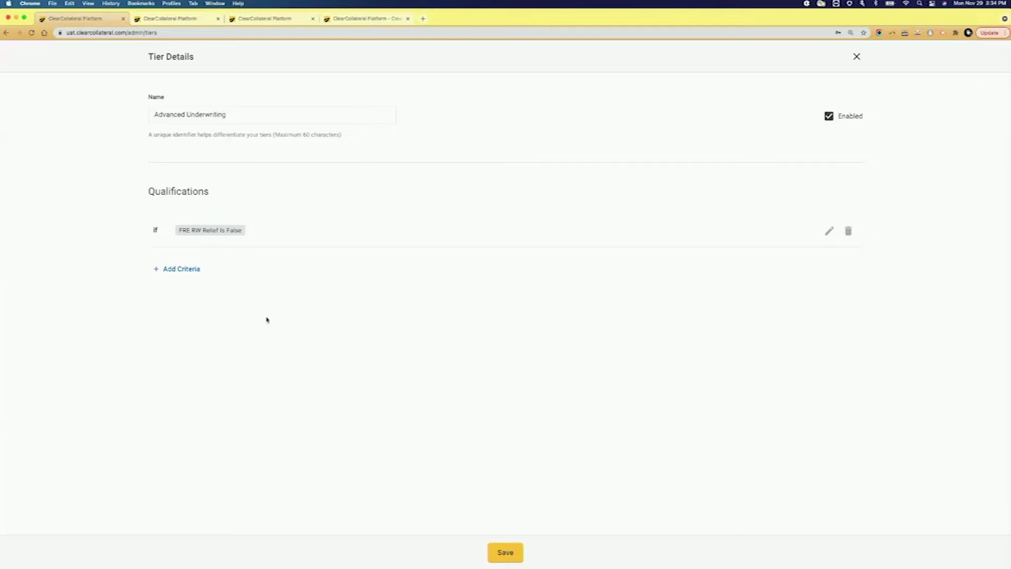
Step: Close the tier details and review the Minnesota Auto-Approve scope's criteria and auto-approval settings
left_click(856, 58)
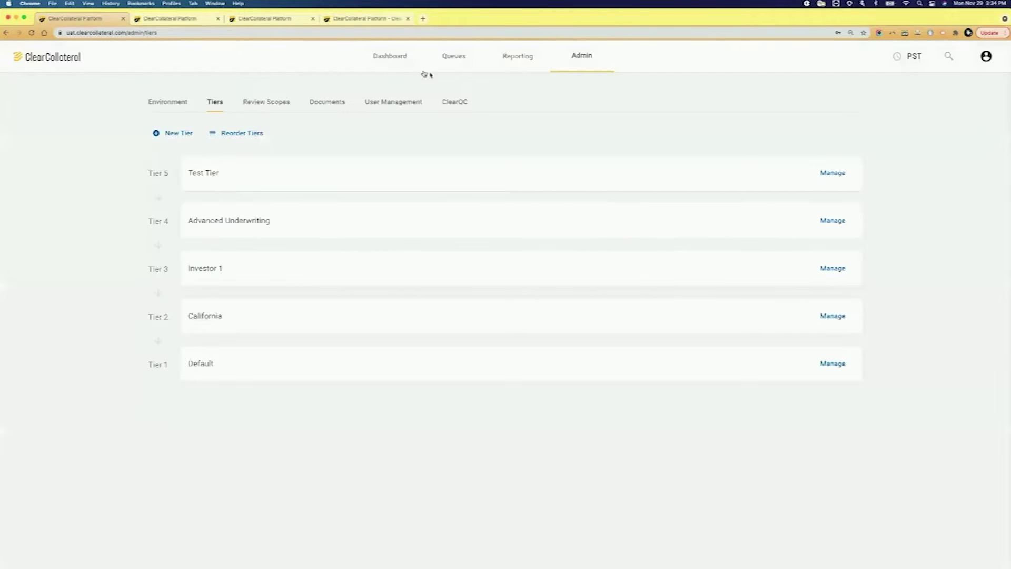
left_click(249, 103)
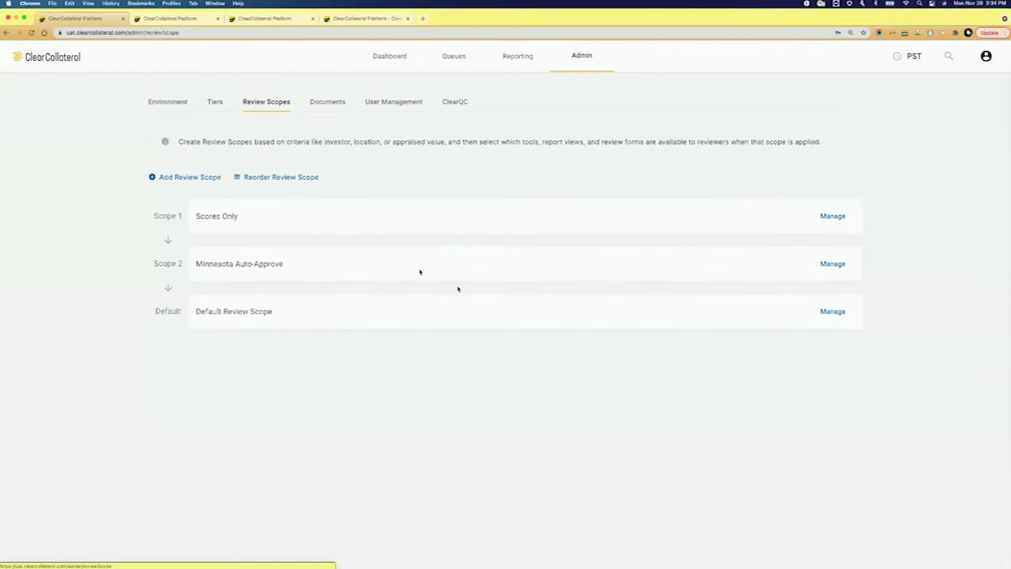
left_click(834, 265)
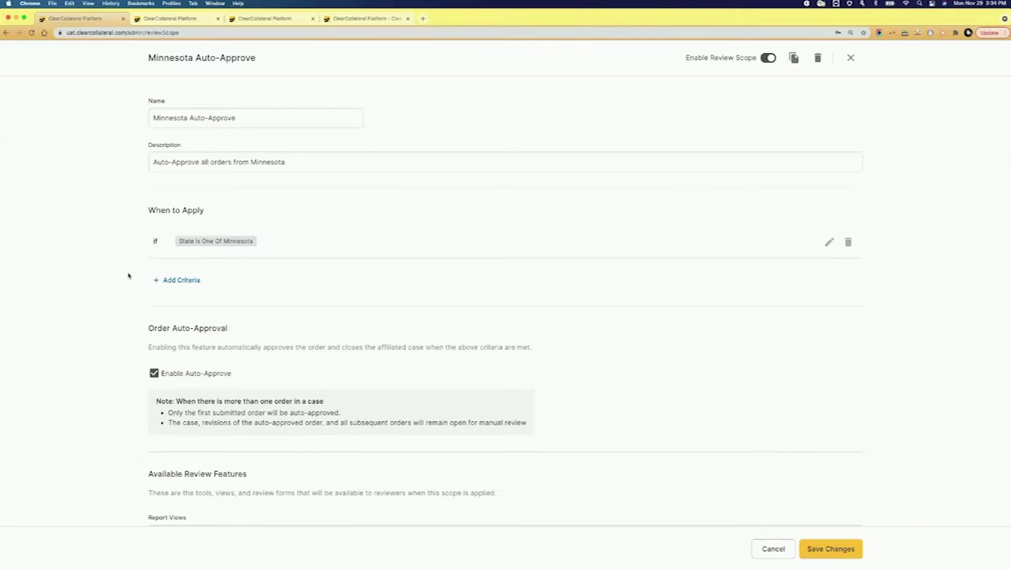
scroll(114, 295, "down", 1)
scroll(113, 296, "down", 5)
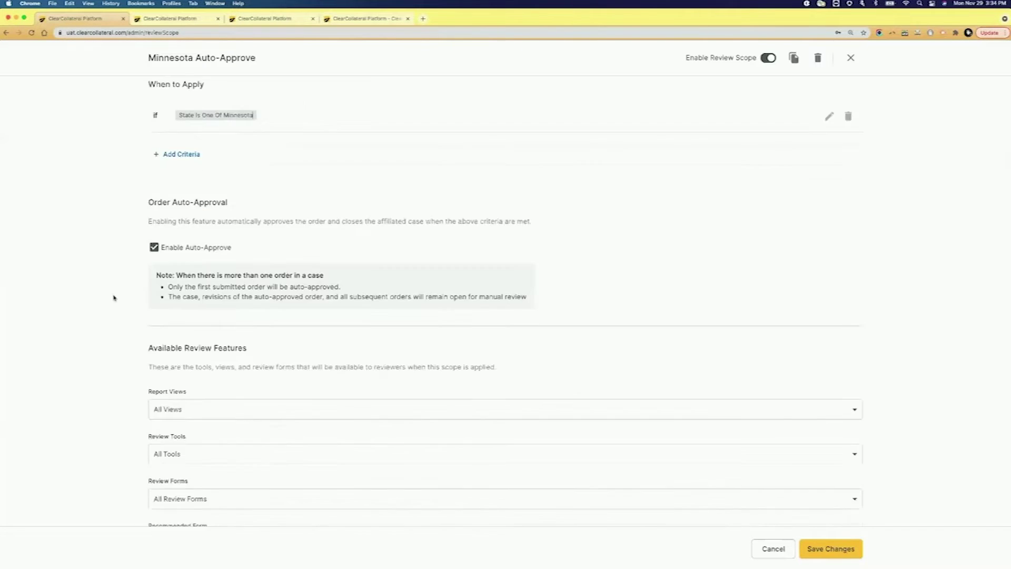
scroll(113, 300, "down", 1)
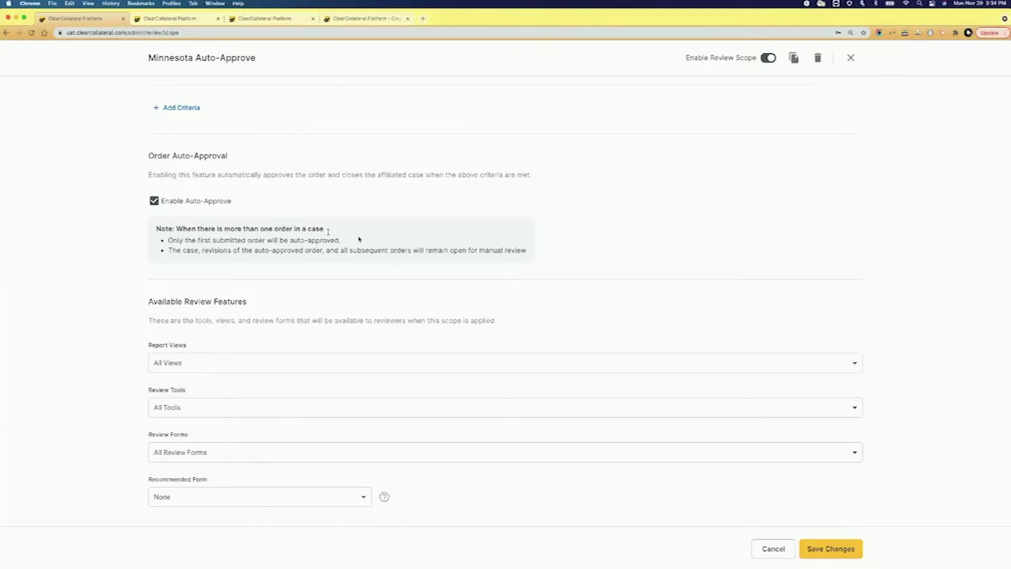
Step: Close the Minnesota Auto-Approve scope and show the ClearQC Rule Library filtered by 'photo'
left_click(851, 59)
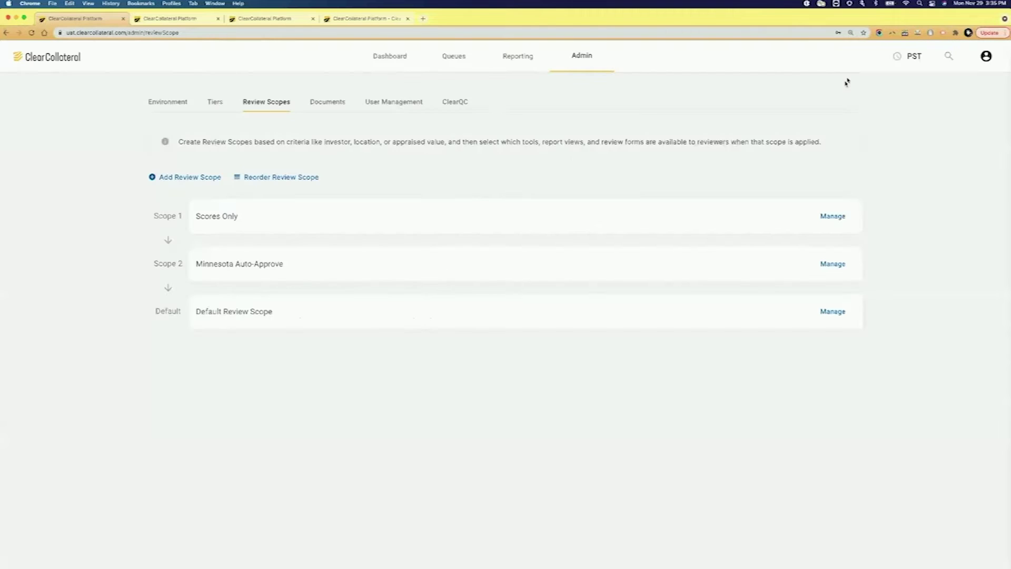
left_click(159, 19)
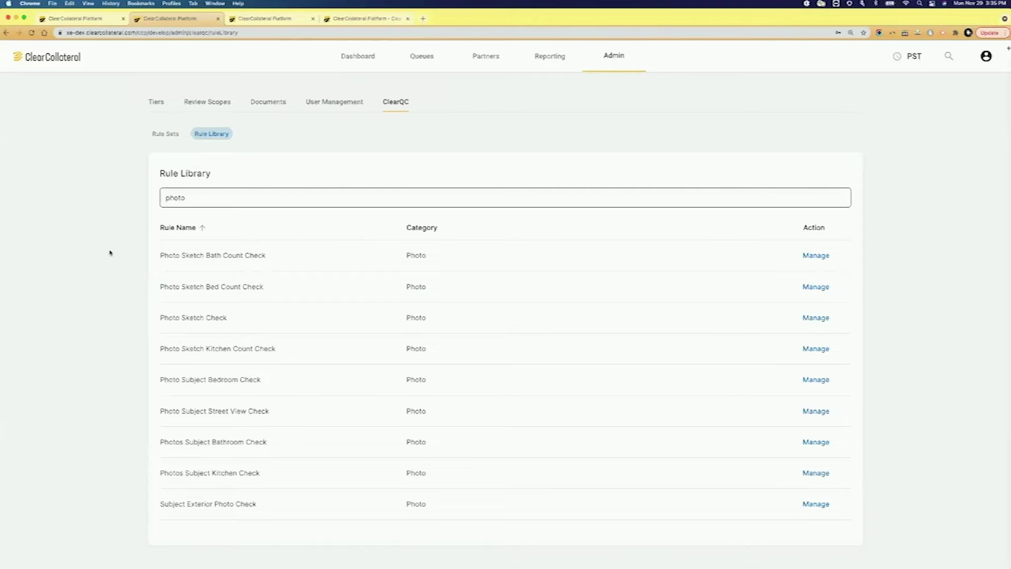
left_click(259, 18)
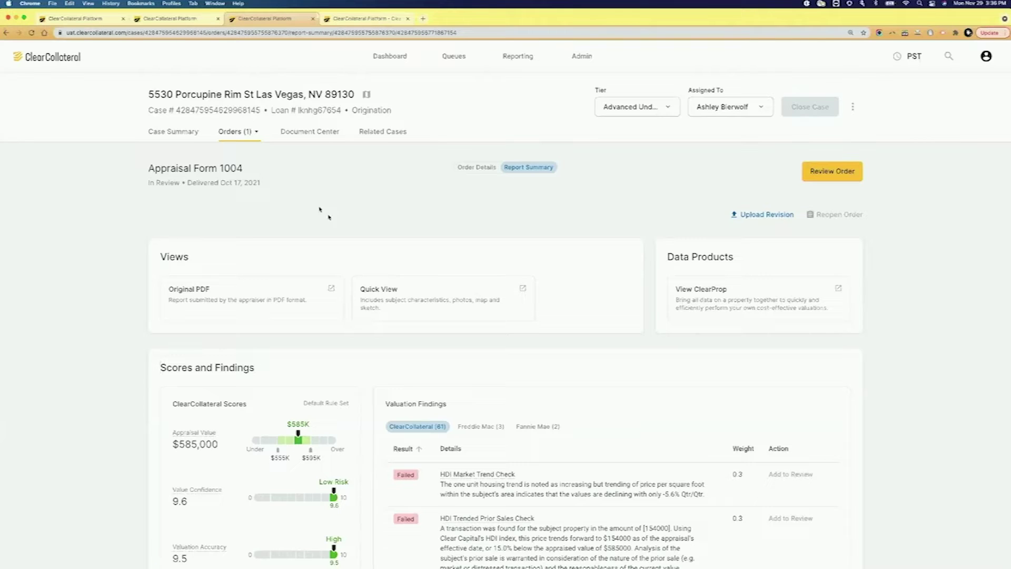
Step: View the property's Quick View, then the ClearProp Market price and MLS history
left_click(415, 312)
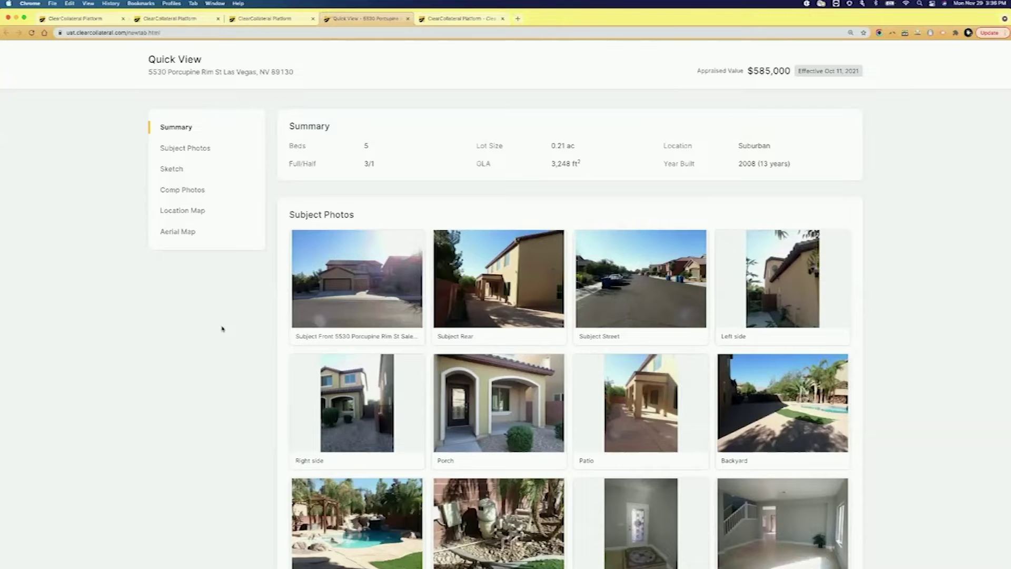
left_click(289, 21)
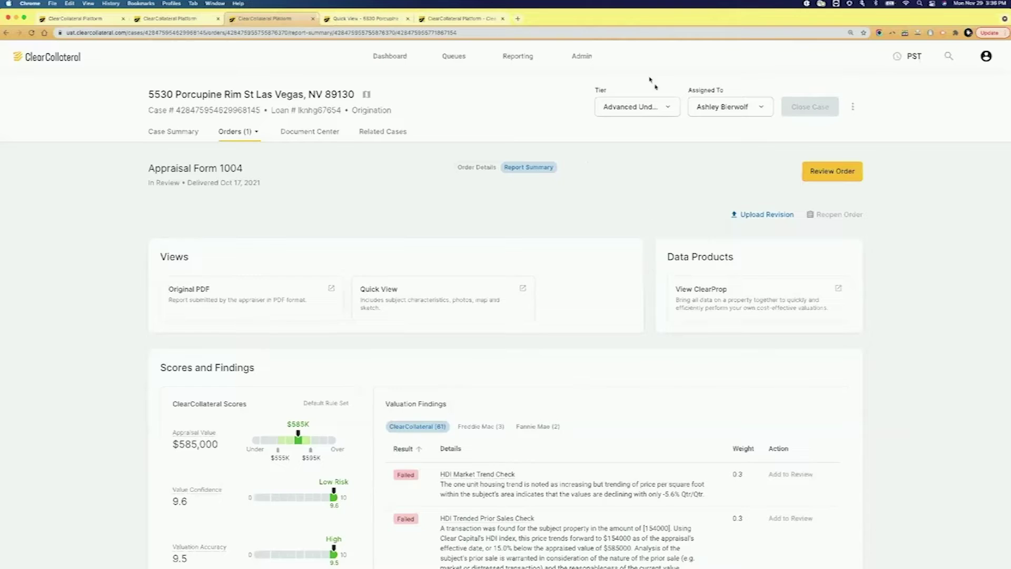
left_click(446, 18)
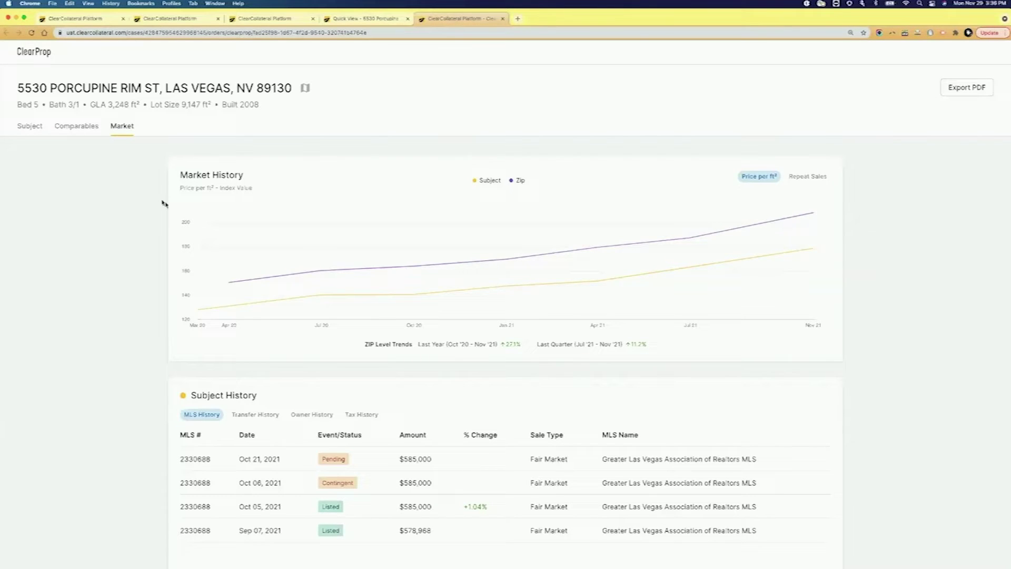
Step: Return to the case and scroll to Scores and Findings: $585,000 value, 61 findings
left_click(265, 15)
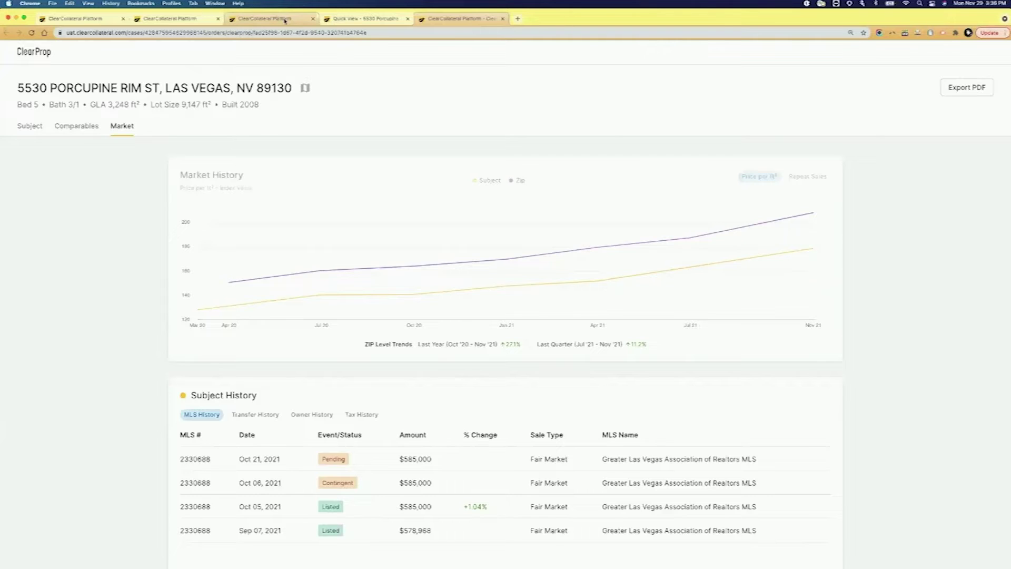
scroll(97, 377, "down", 2)
scroll(96, 377, "down", 2)
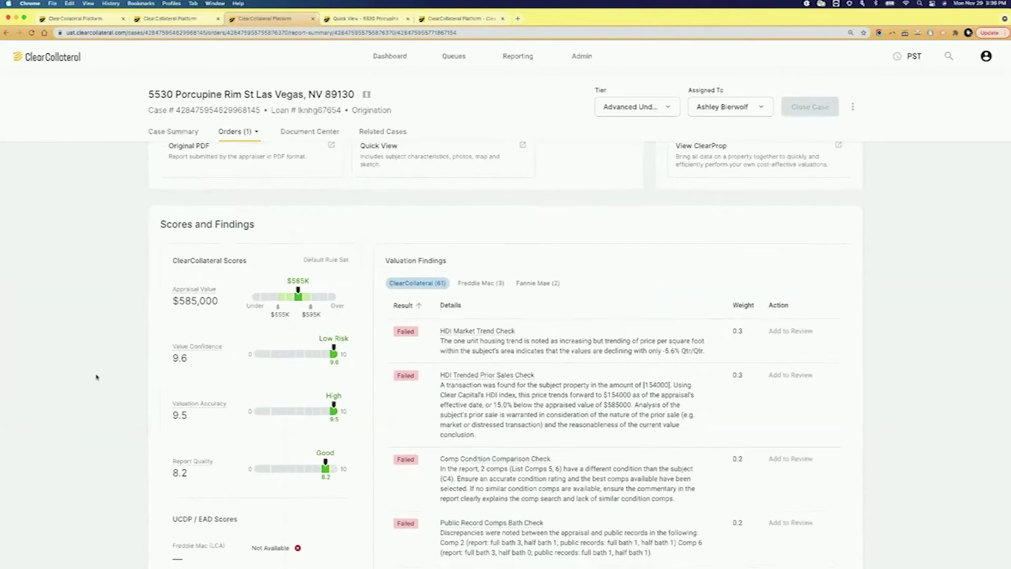
scroll(96, 377, "down", 1)
scroll(96, 377, "down", 1)
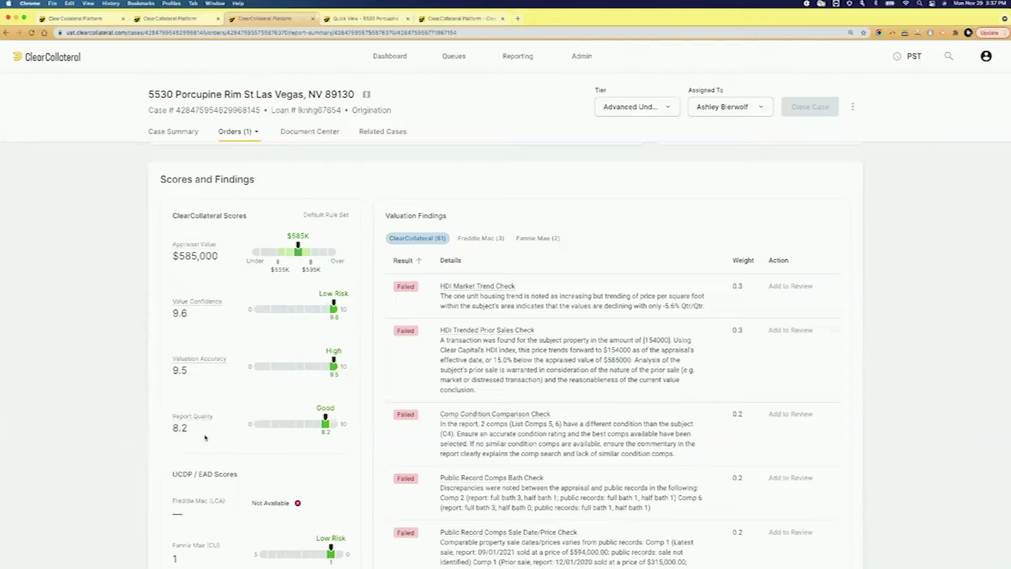
scroll(388, 431, "down", 1)
scroll(380, 434, "down", 1)
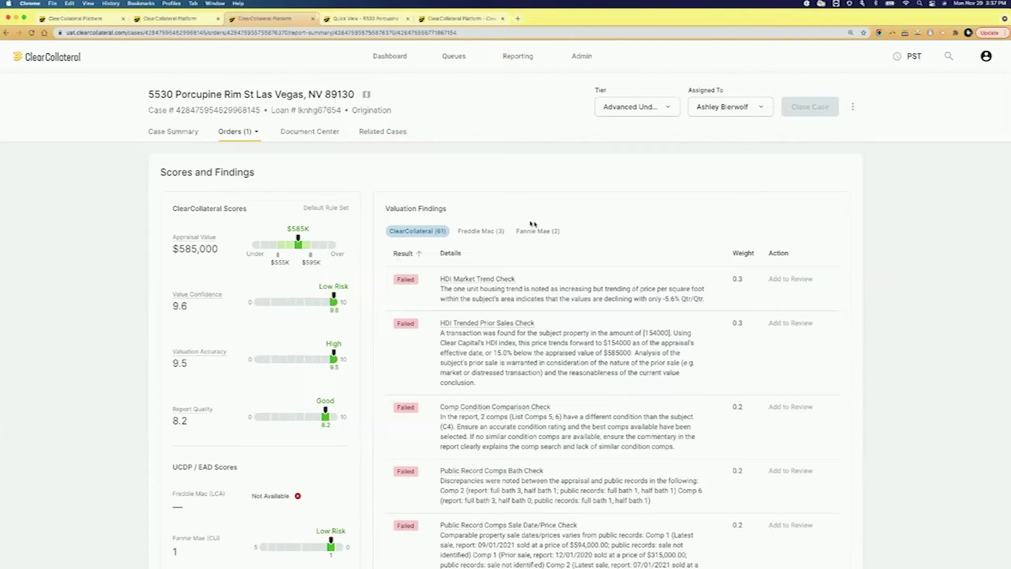
left_click(493, 237)
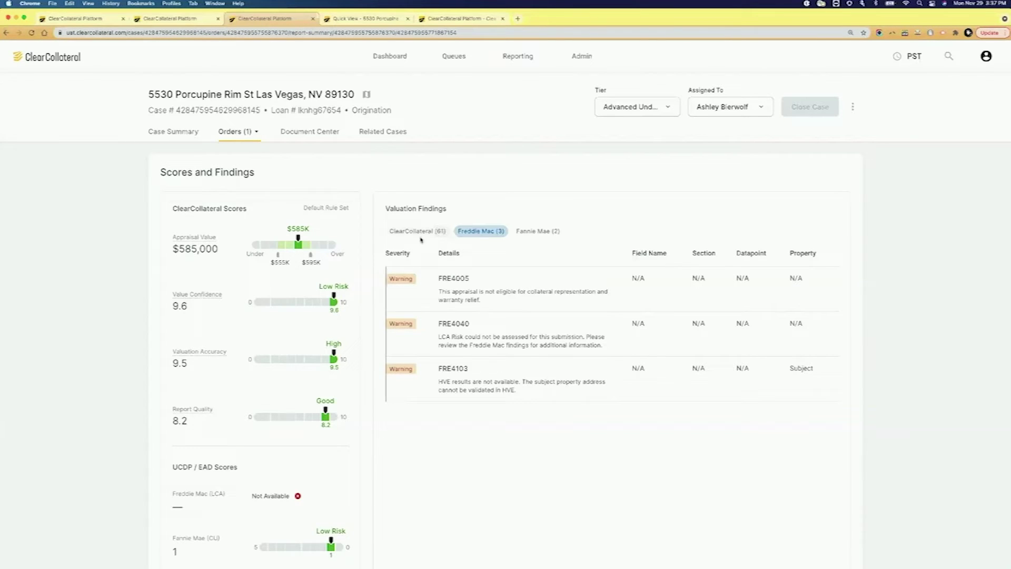
scroll(57, 367, "down", 10)
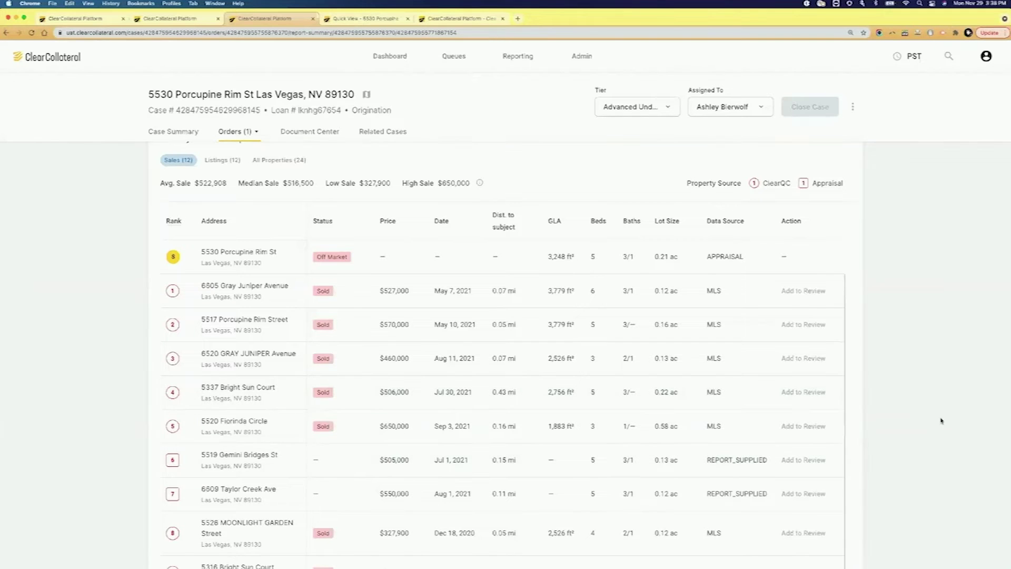
scroll(941, 400, "up", 3)
scroll(941, 387, "up", 10)
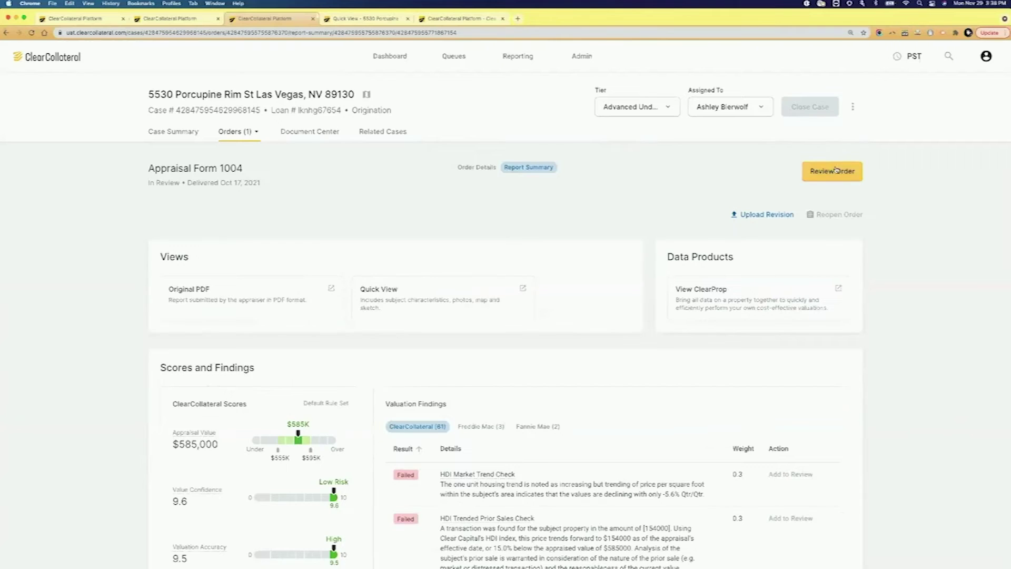
Step: Start the order review and resume the Agency Subject Property Review Checklist
left_click(833, 170)
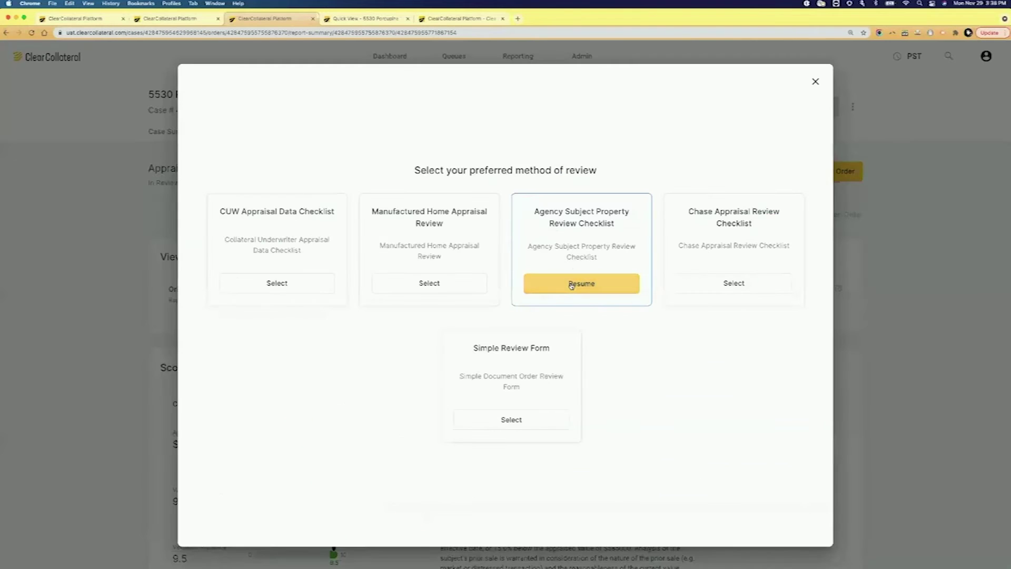
left_click(571, 284)
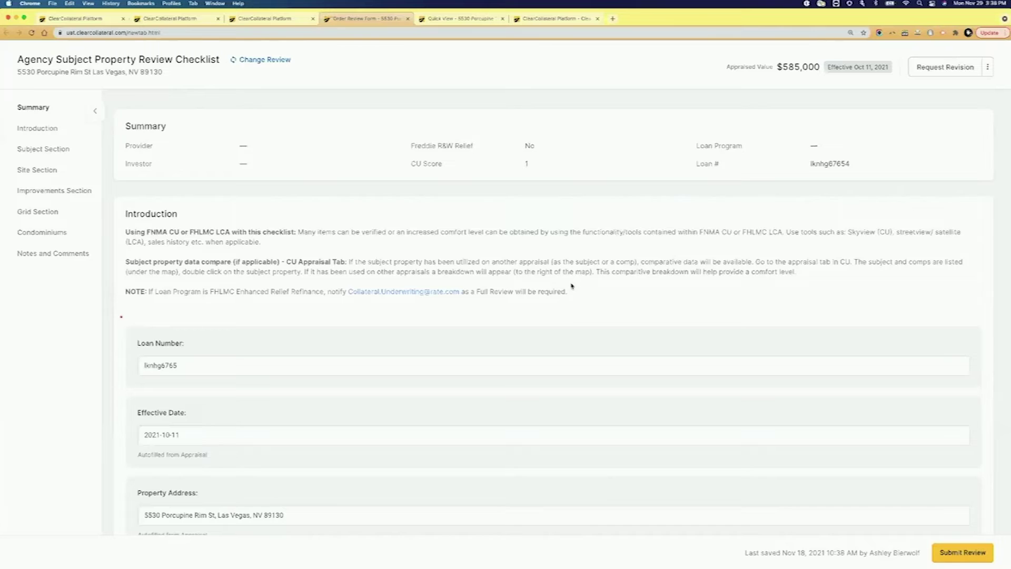
Step: Scroll the checklist, then show the Review Dashboard with 92 cases in review
scroll(572, 286, "down", 10)
scroll(539, 356, "down", 1)
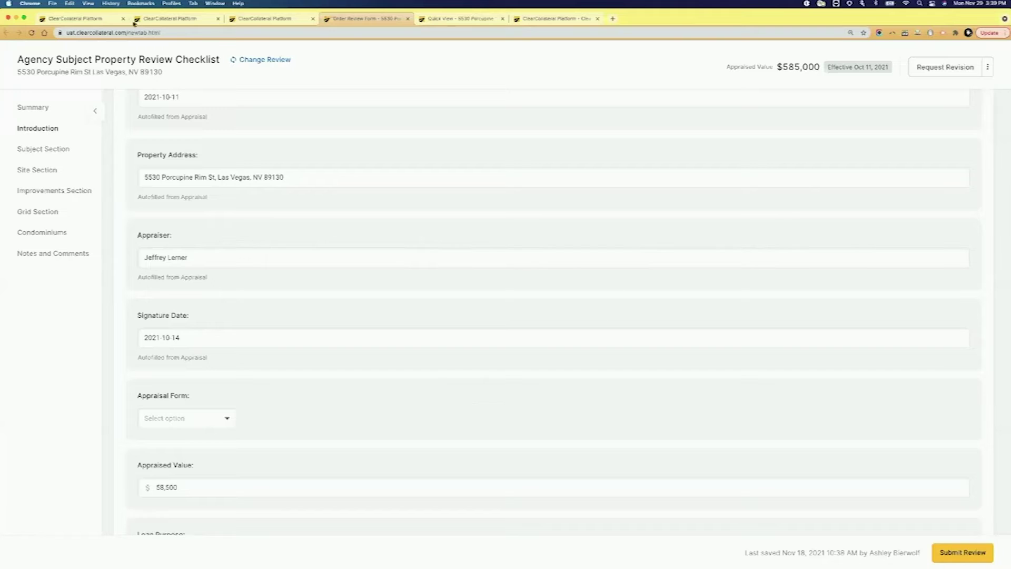
left_click(92, 19)
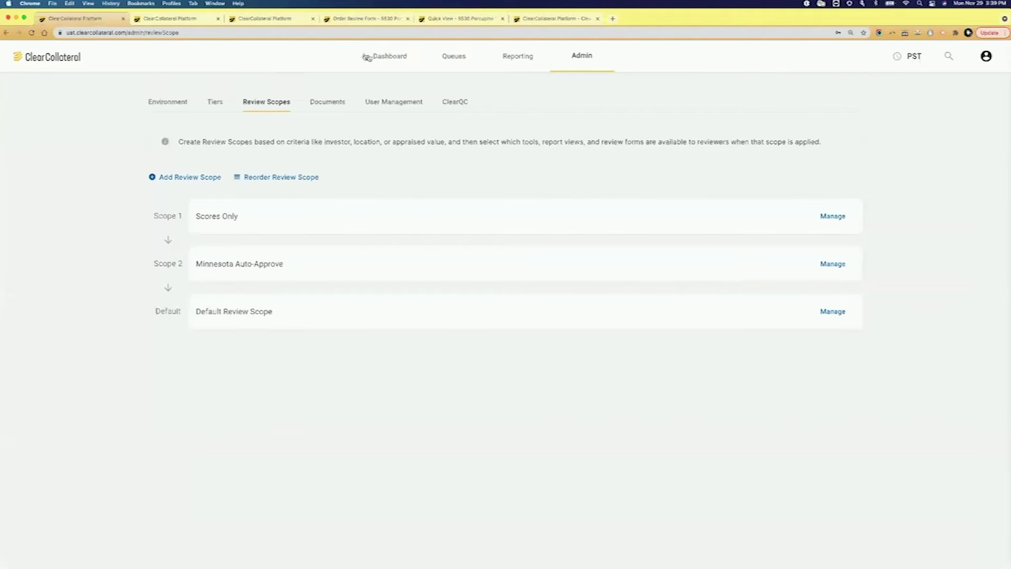
left_click(382, 59)
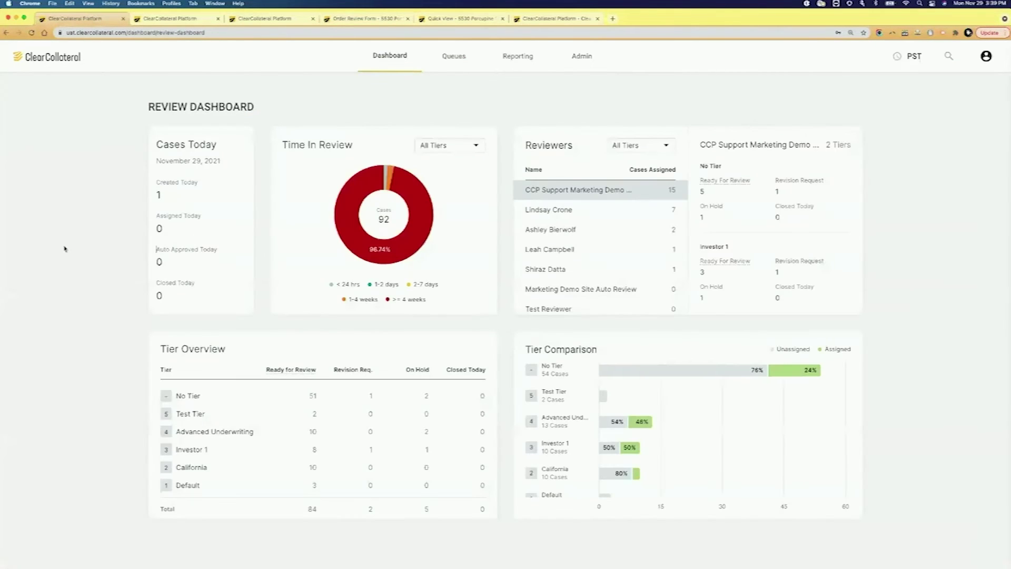